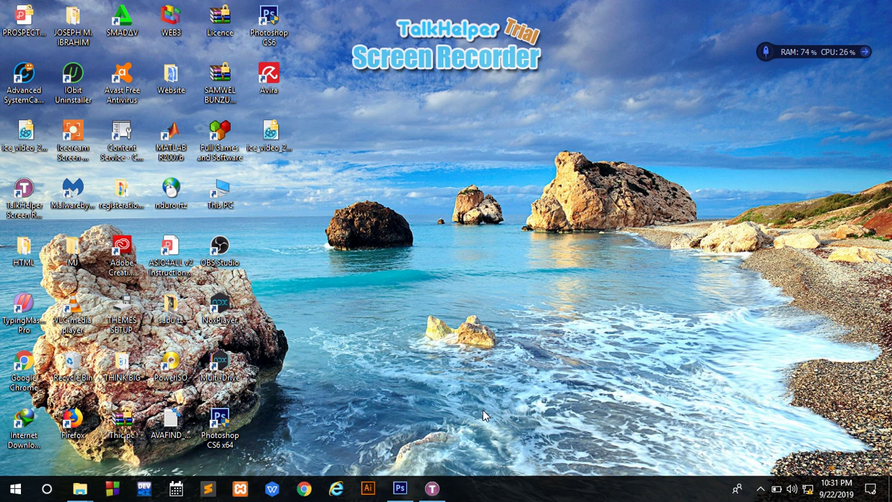
# - Restore the Photoshop CS6 window showing the blank Untitled-2 document
pyautogui.click(400, 487)
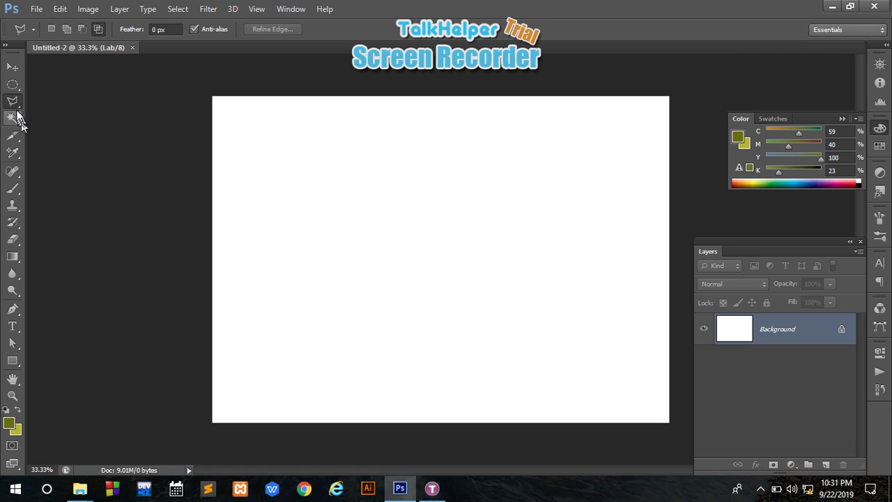
# - Switch to the Polygonal Lasso tool and open the photo hz.JPG
pyautogui.rightClick(18, 105)
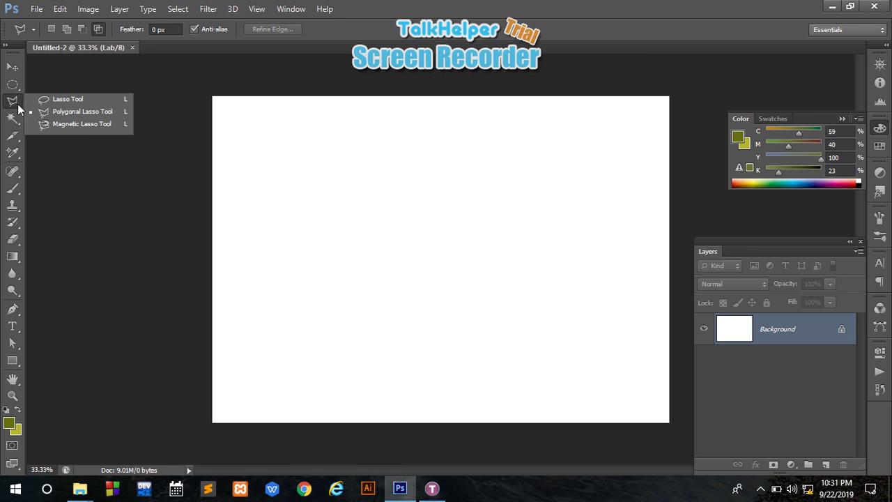
pyautogui.click(102, 112)
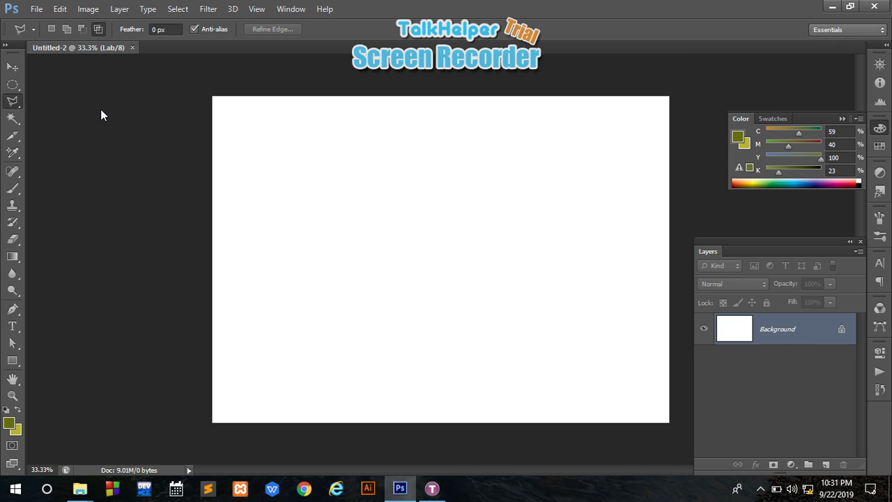
pyautogui.click(38, 10)
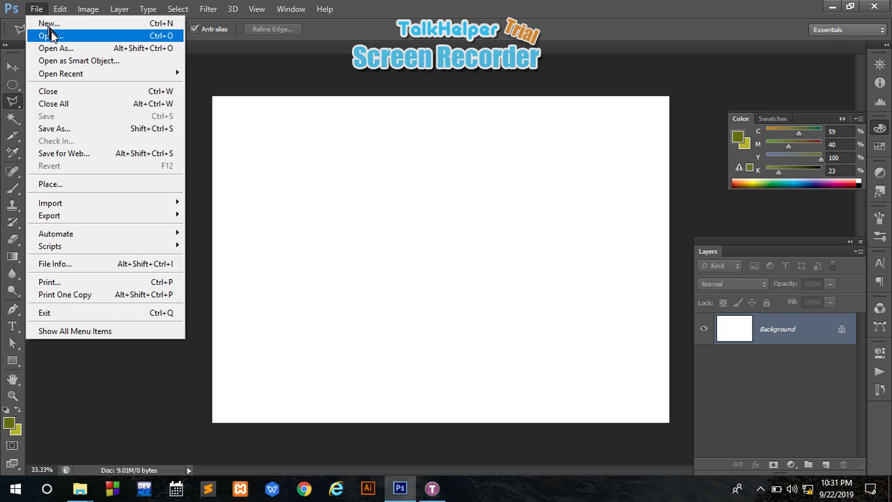
pyautogui.click(52, 34)
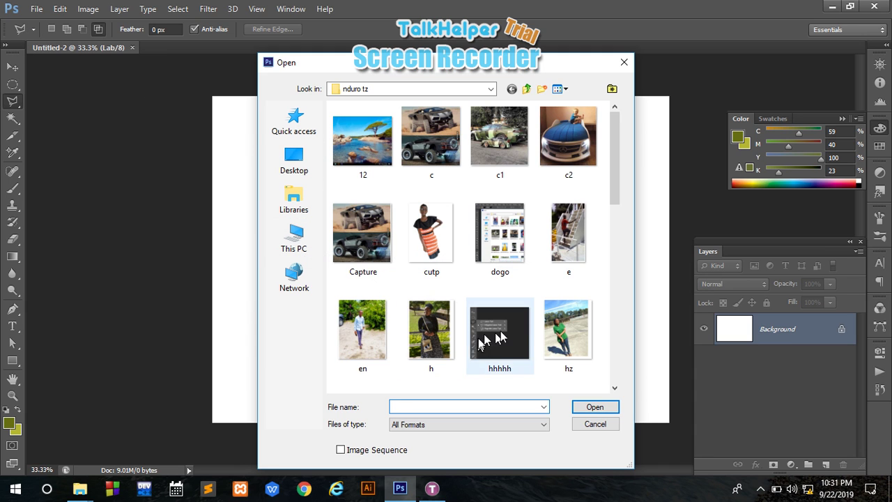
pyautogui.click(559, 331)
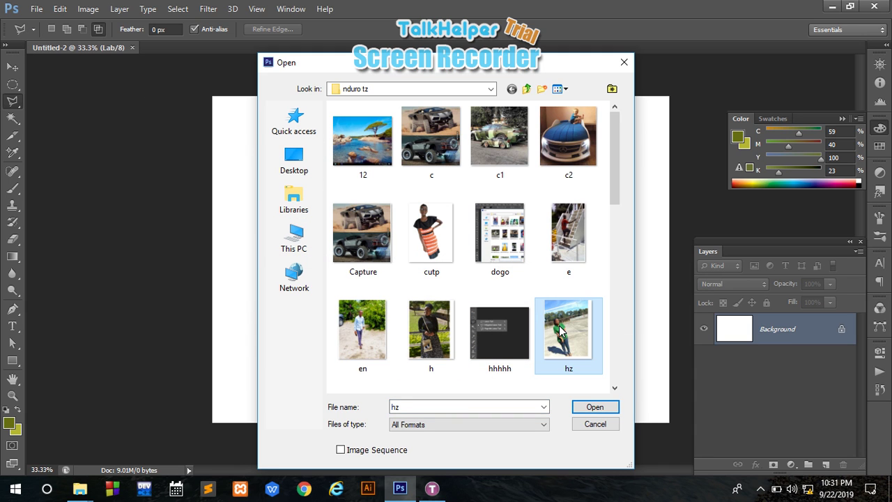
pyautogui.click(591, 410)
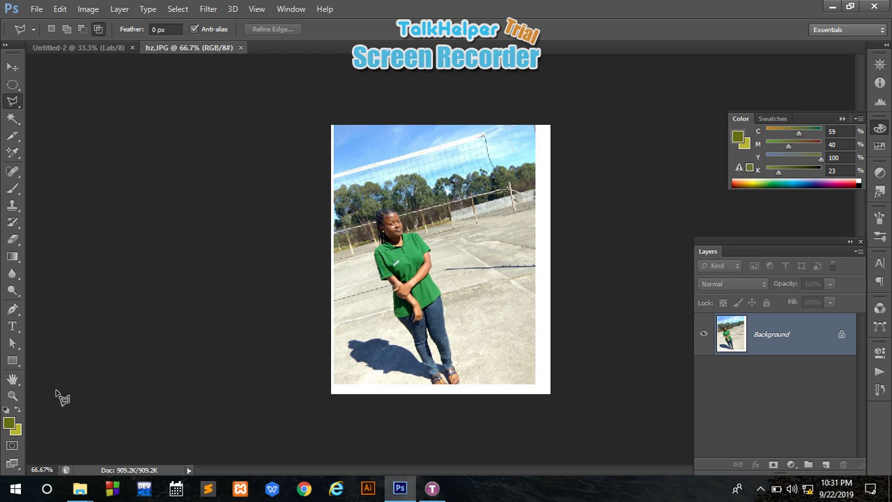
# - Zoom the hz.JPG photo in to 100%
pyautogui.click(13, 395)
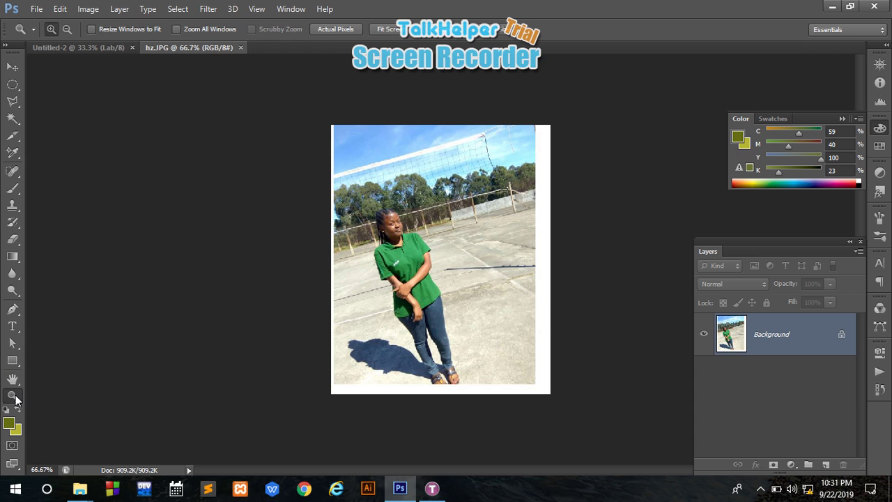
pyautogui.click(476, 193)
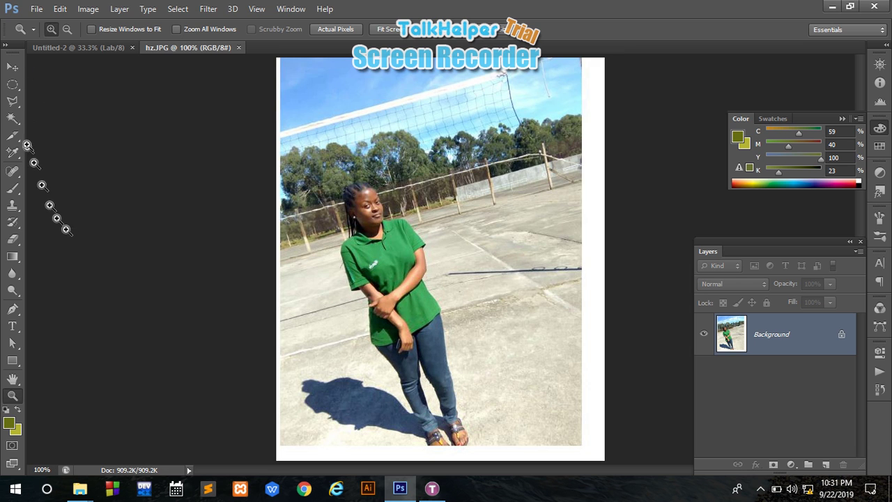
pyautogui.click(14, 104)
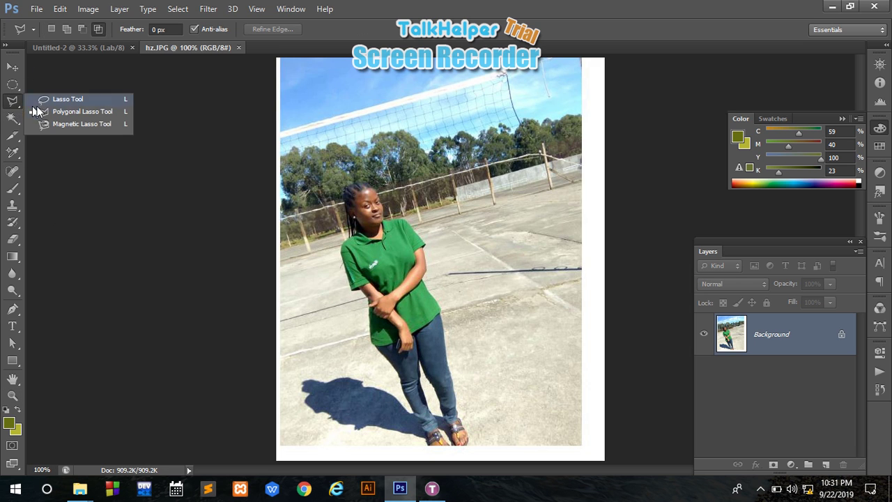
# - Use the Polygonal Lasso to trace a closed selection around the woman, head to feet
pyautogui.click(60, 111)
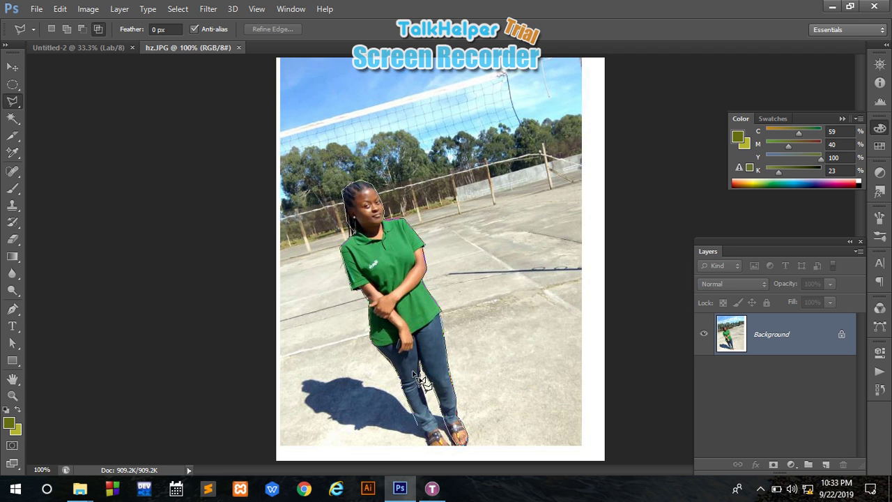
pyautogui.moveTo(432, 488)
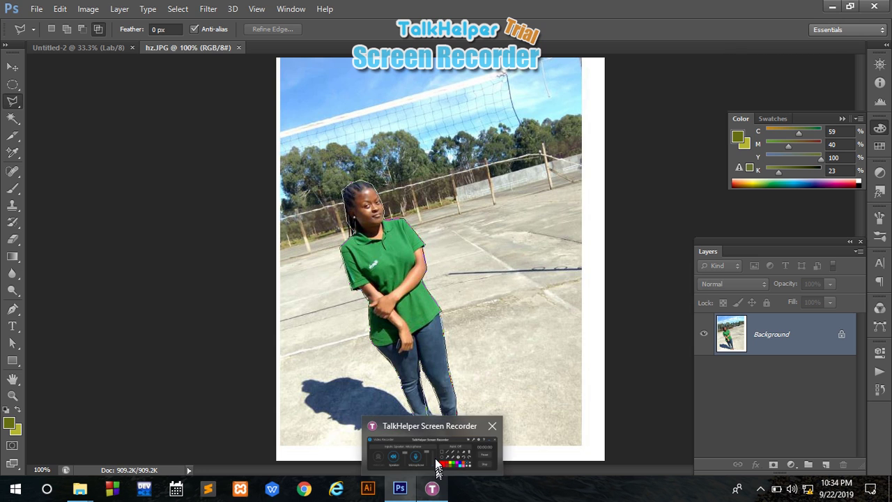
# - Pause the TalkHelper screen recording and hide its window
pyautogui.click(436, 464)
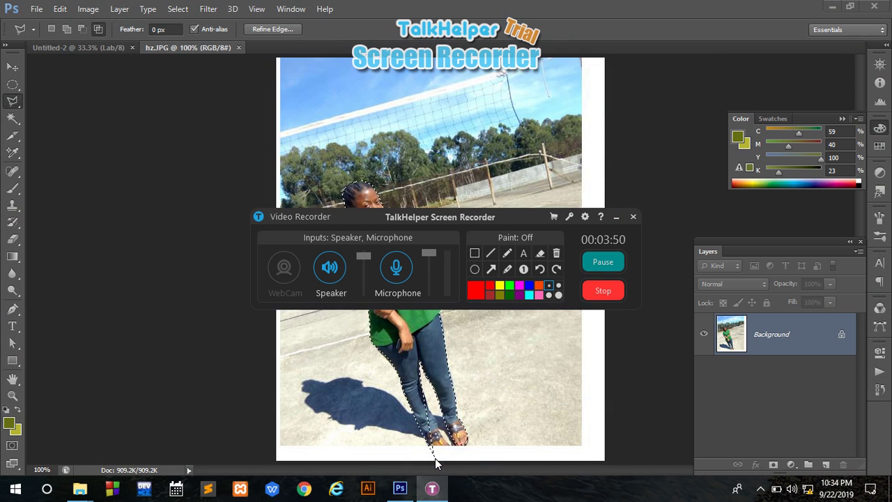
pyautogui.click(602, 268)
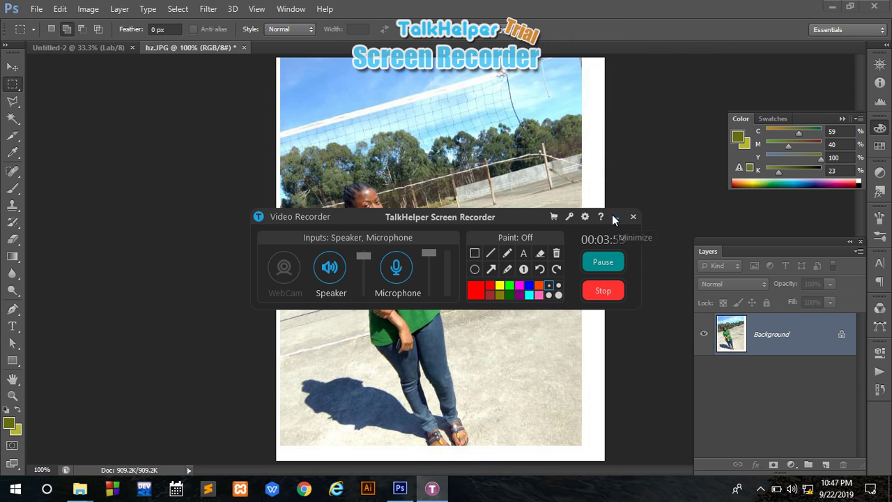
pyautogui.click(615, 216)
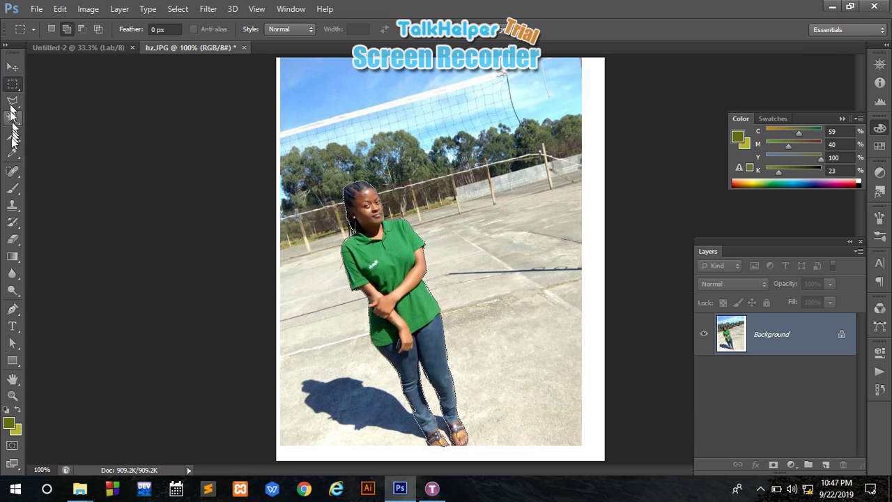
# - Add a layer mask from the selection, turning the background into masked Layer 0
pyautogui.click(14, 342)
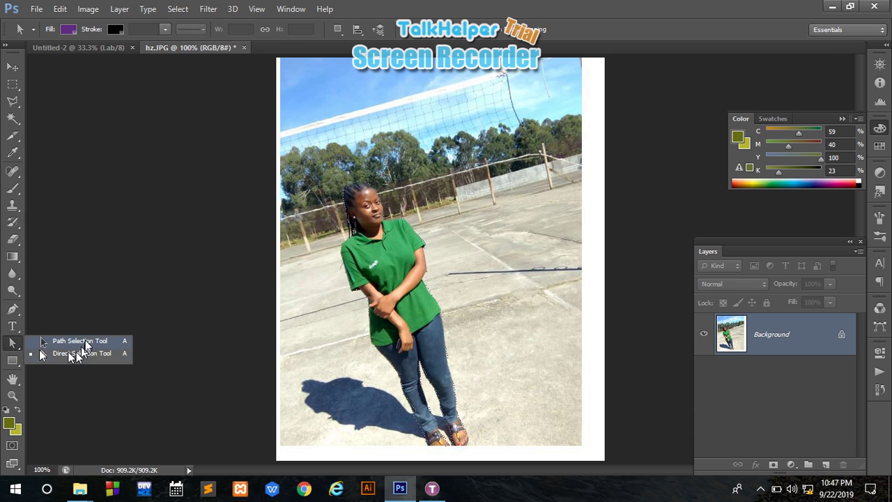
pyautogui.click(110, 326)
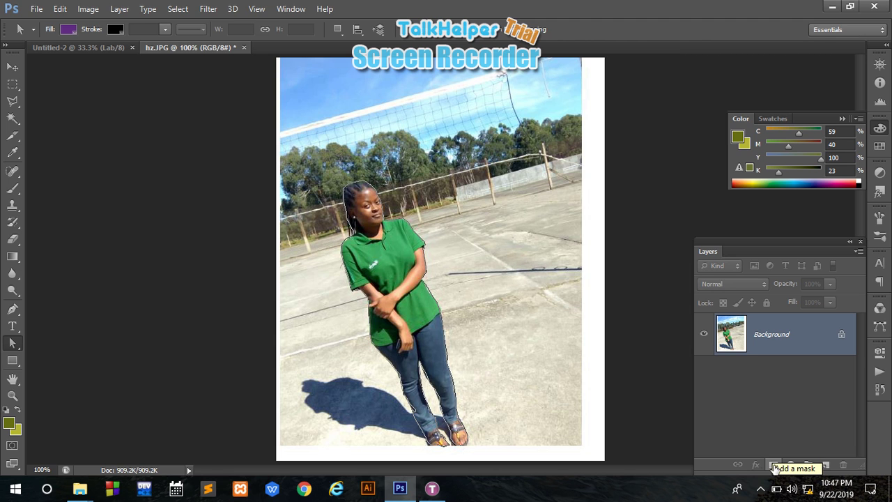
pyautogui.click(773, 465)
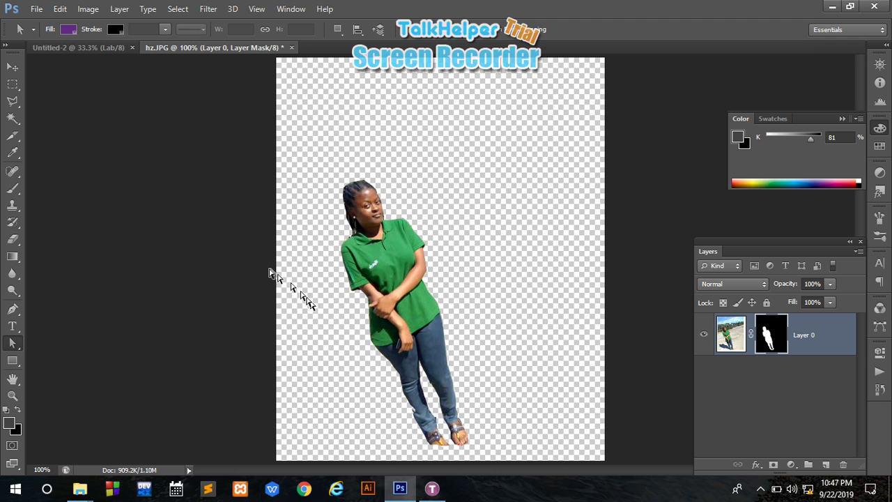
# - Drag the masked cutout of the woman up and to the right with the Move Tool
pyautogui.click(12, 67)
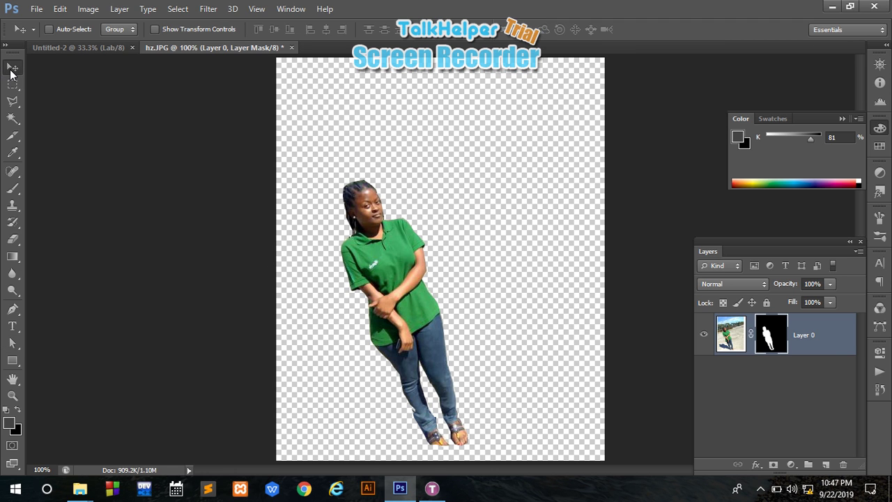
pyautogui.moveTo(394, 301)
pyautogui.mouseDown()
pyautogui.moveTo(410, 274)
pyautogui.moveTo(398, 322)
pyautogui.moveTo(388, 256)
pyautogui.moveTo(426, 292)
pyautogui.moveTo(481, 282)
pyautogui.moveTo(485, 306)
pyautogui.moveTo(476, 216)
pyautogui.moveTo(422, 265)
pyautogui.moveTo(397, 270)
pyautogui.moveTo(449, 298)
pyautogui.moveTo(418, 265)
pyautogui.moveTo(427, 284)
pyautogui.moveTo(411, 287)
pyautogui.moveTo(411, 259)
pyautogui.moveTo(418, 277)
pyautogui.mouseUp()
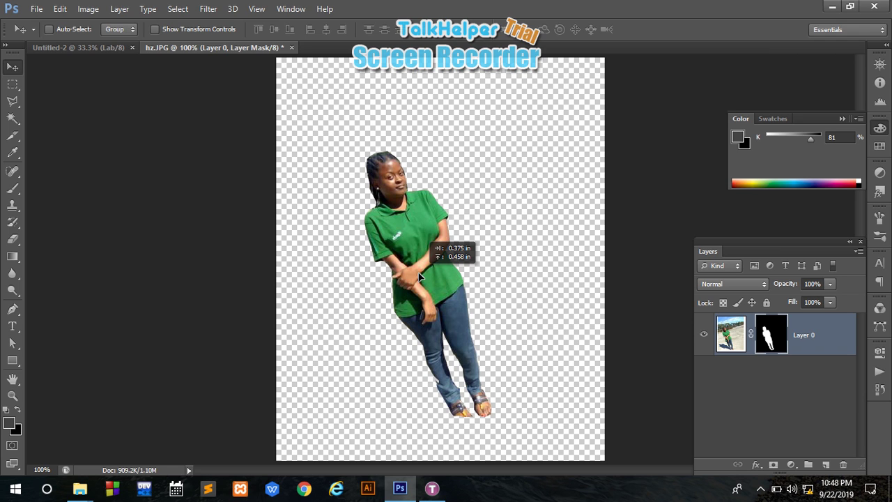
pyautogui.moveTo(419, 277); pyautogui.dragTo(419, 278)
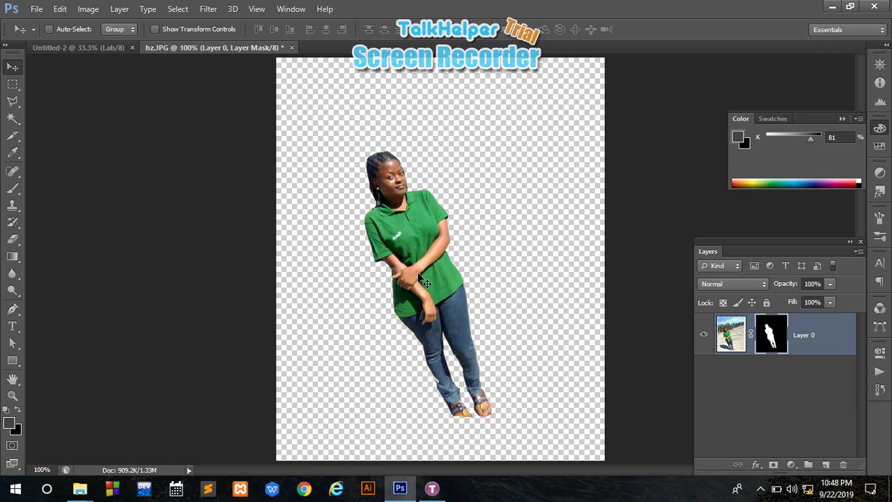